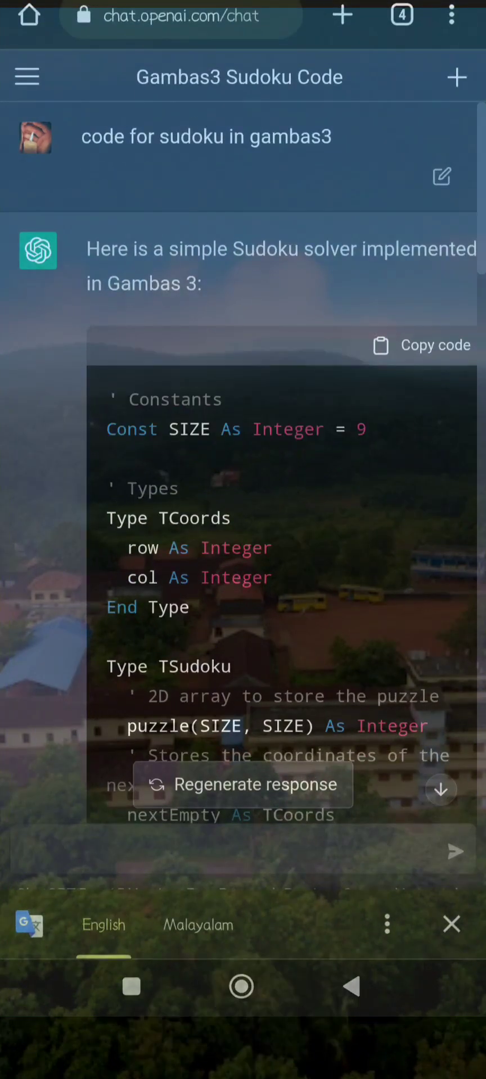
- Search Google for 'chat gpt' and open the ChatGPT result at chat.openai.com
click(144, 14)
text(chal)
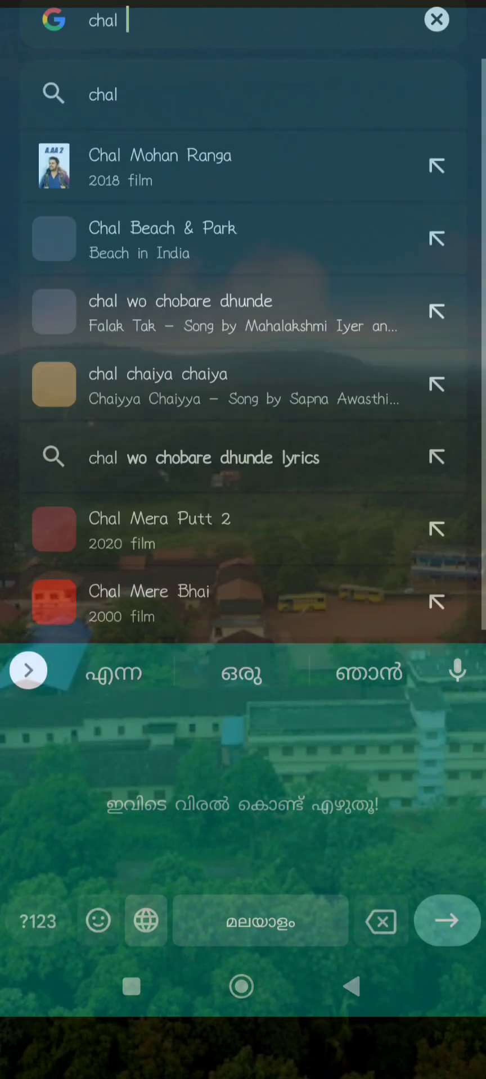
text(.)
key(BackSpace)
key(BackSpace)
text(t)
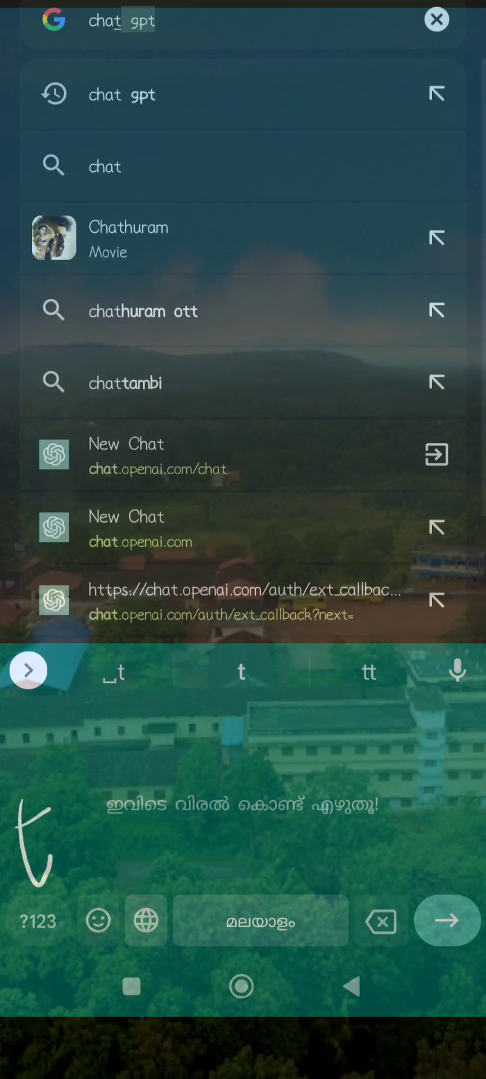
key(Return)
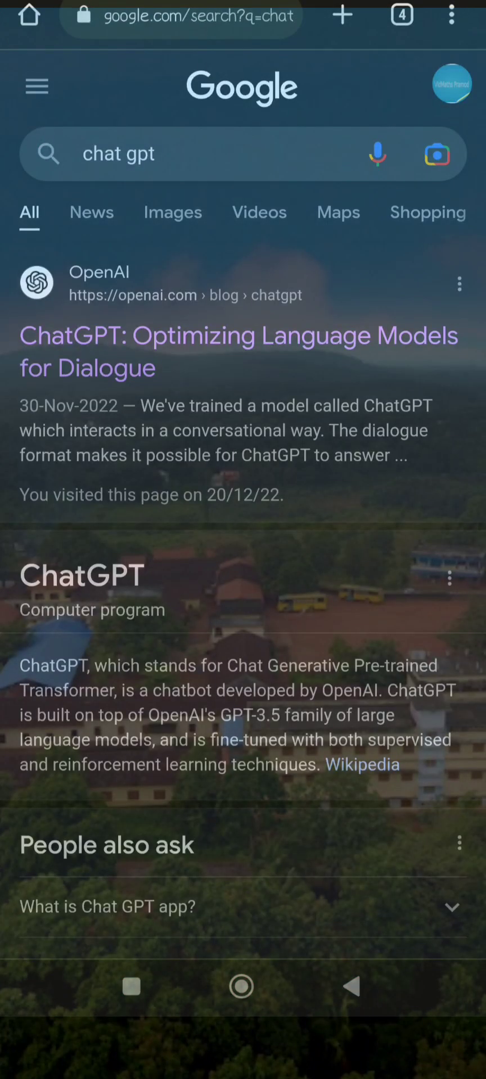
click(239, 336)
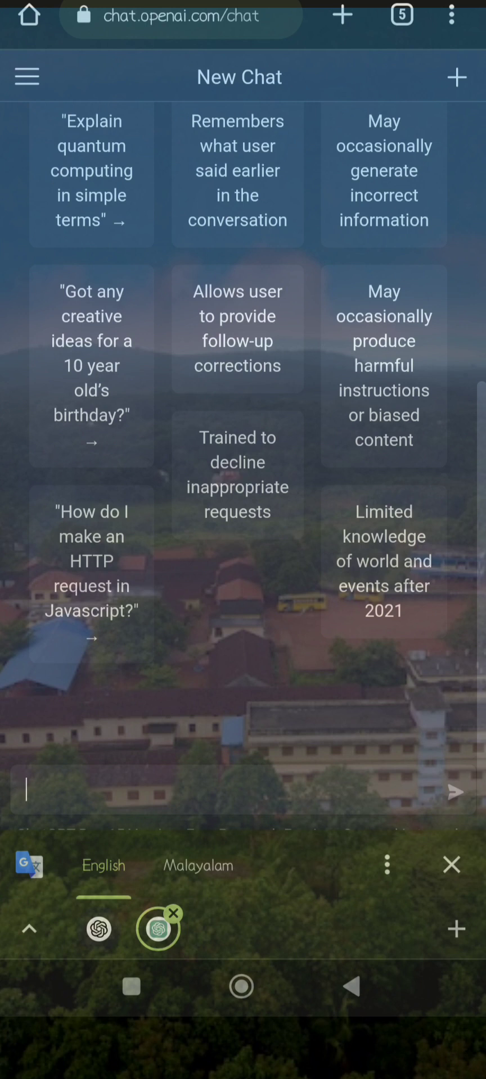
- Scroll through the New Chat example, capability and limitation cards
scroll(243, 433, up, 3)
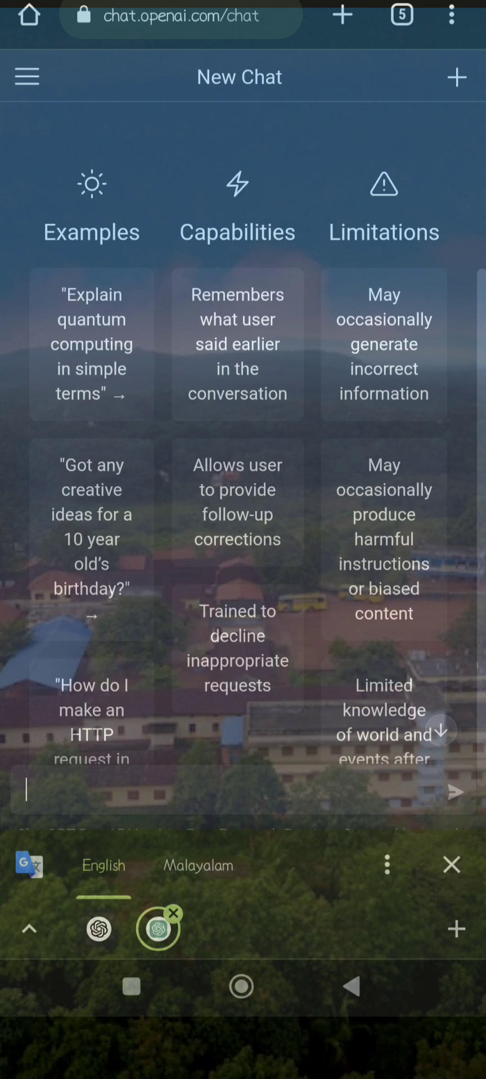
scroll(243, 432, down, 2)
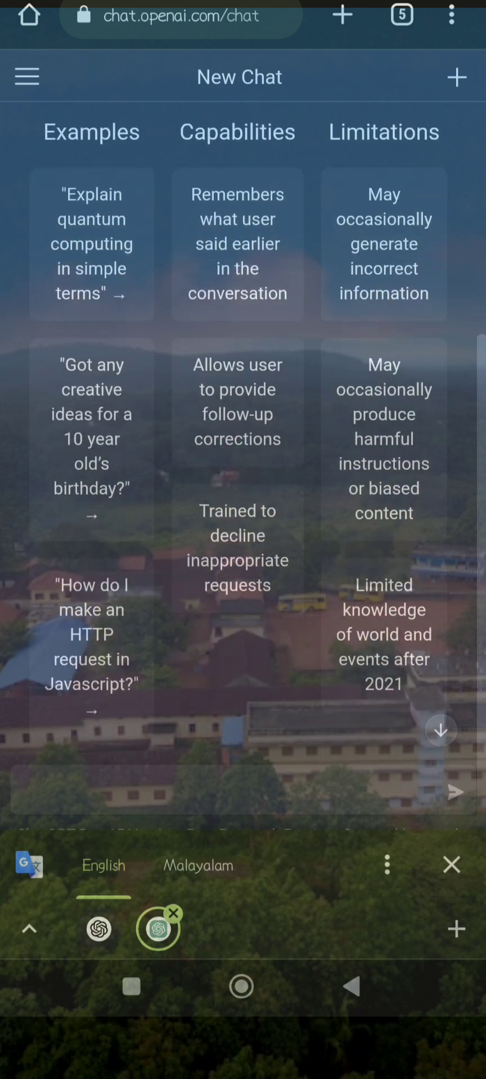
scroll(243, 394, down, 1)
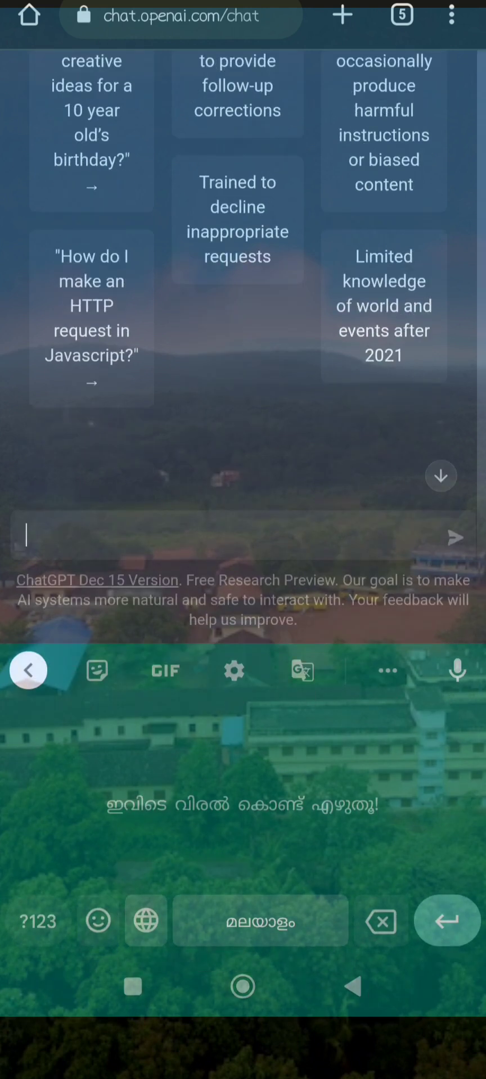
- Send the prompt 'a simple calculator Program in Python', fixing the misrecognised letters and split word first
text(a)
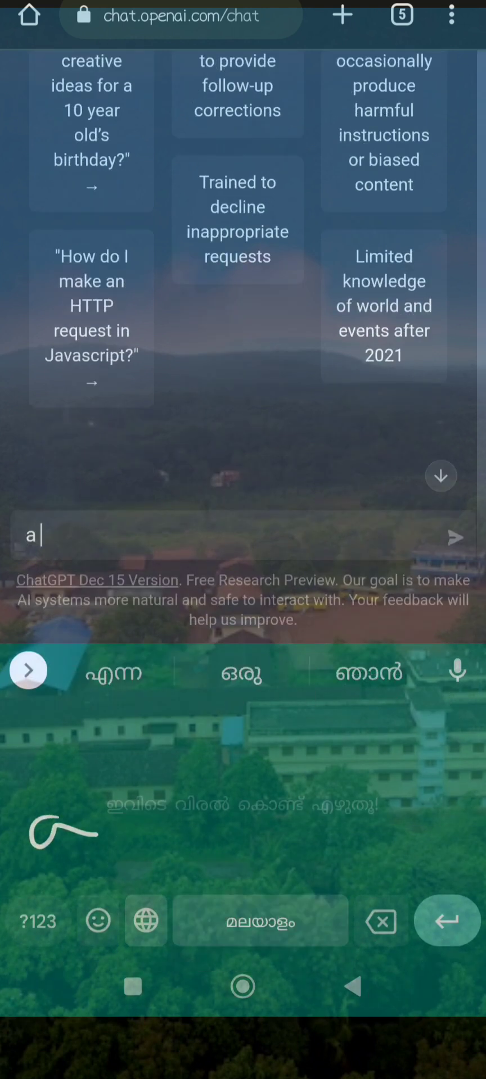
text( sim)
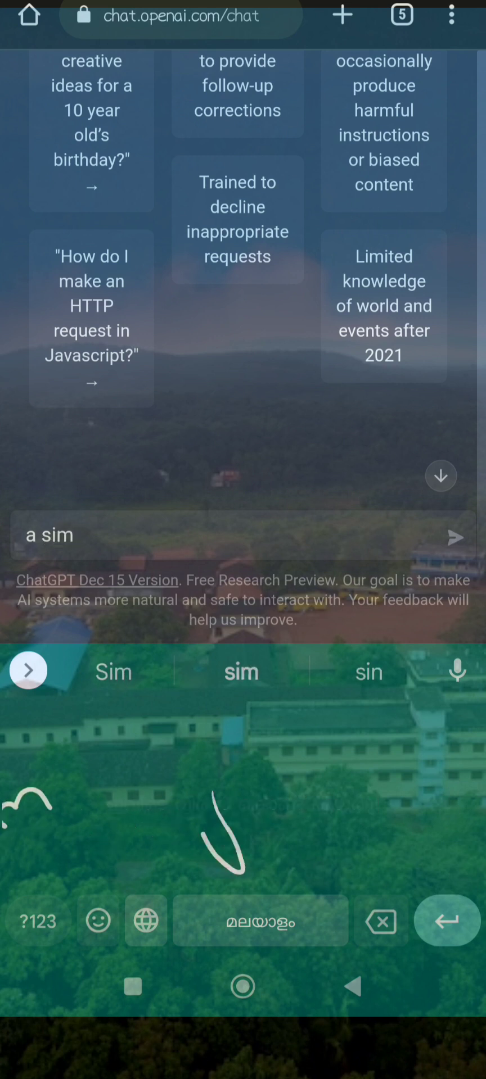
text(ple calculator)
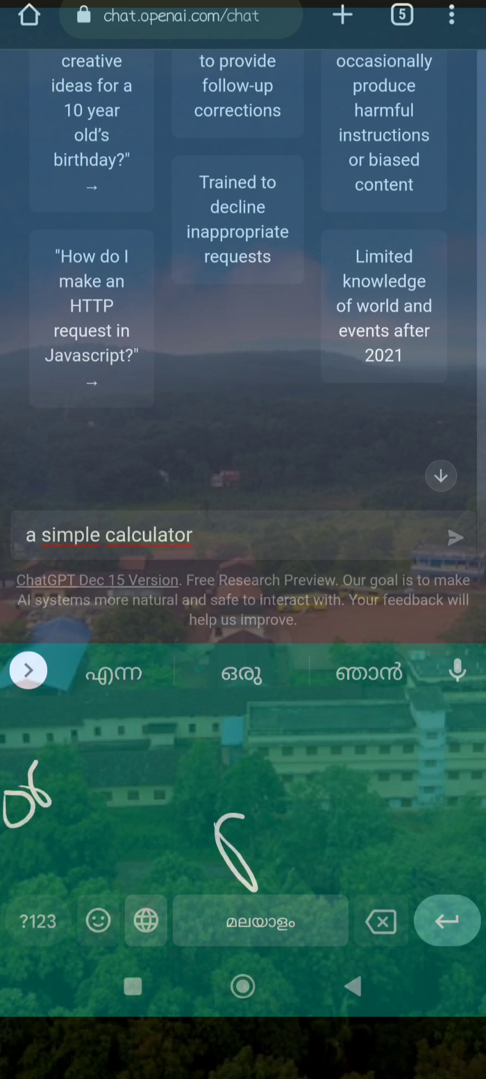
text( p)
key(BackSpace)
text(Dr)
text(gram)
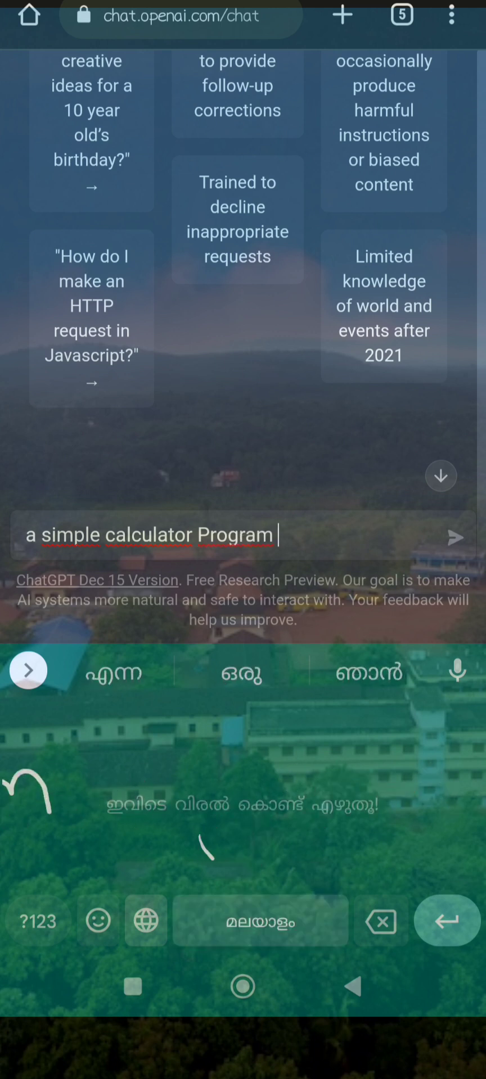
text( in P Y)
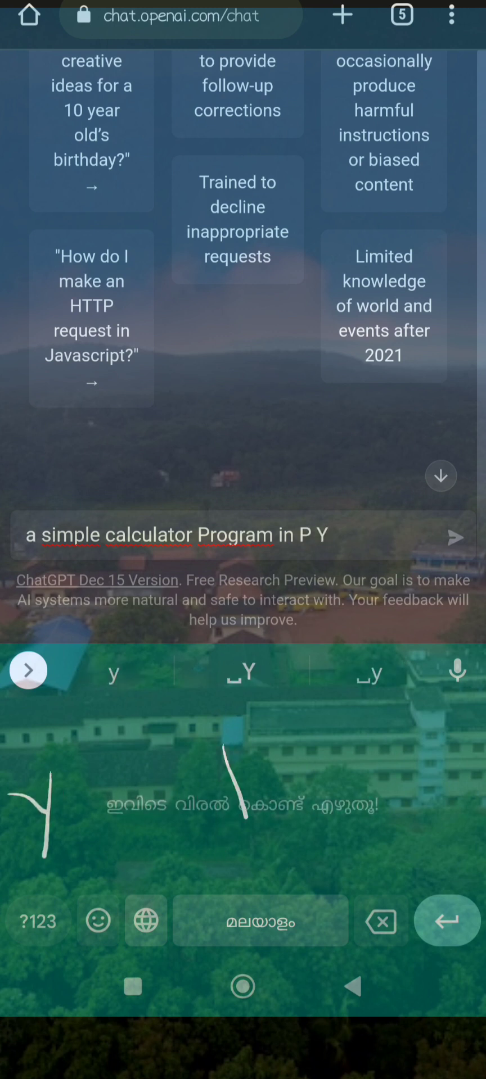
text(thon)
click(312, 537)
click(344, 535)
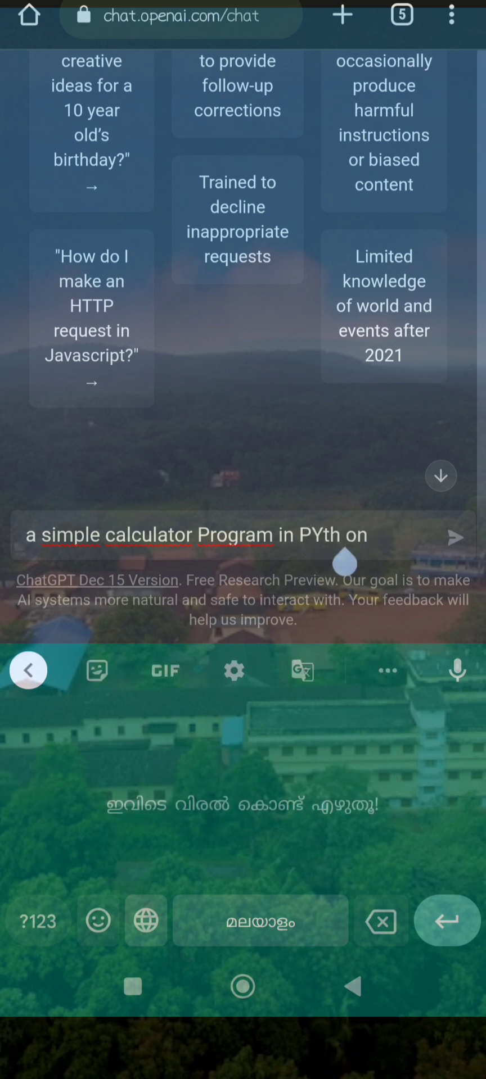
key(BackSpace)
key(Return)
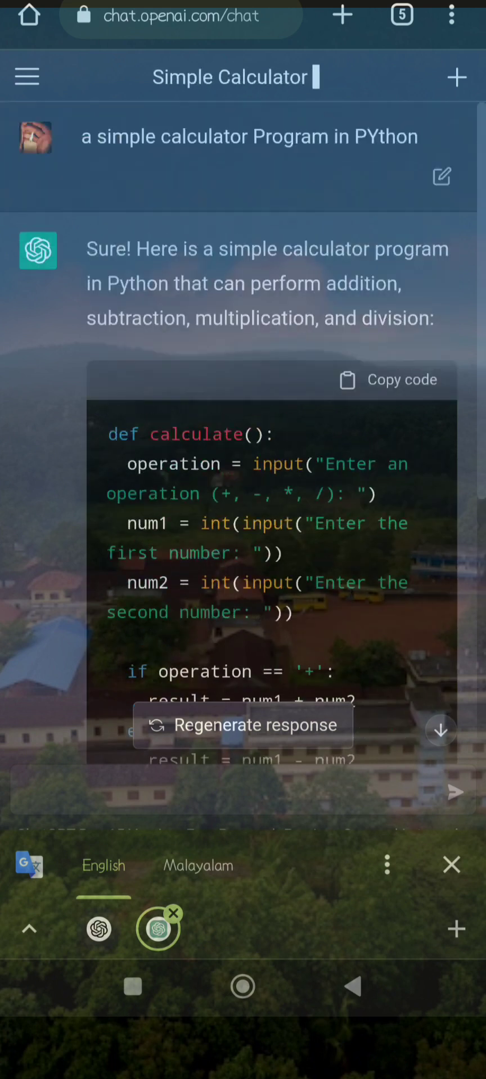
- Copy the generated Python calculator code and switch to WhatsApp through Recent apps
click(388, 380)
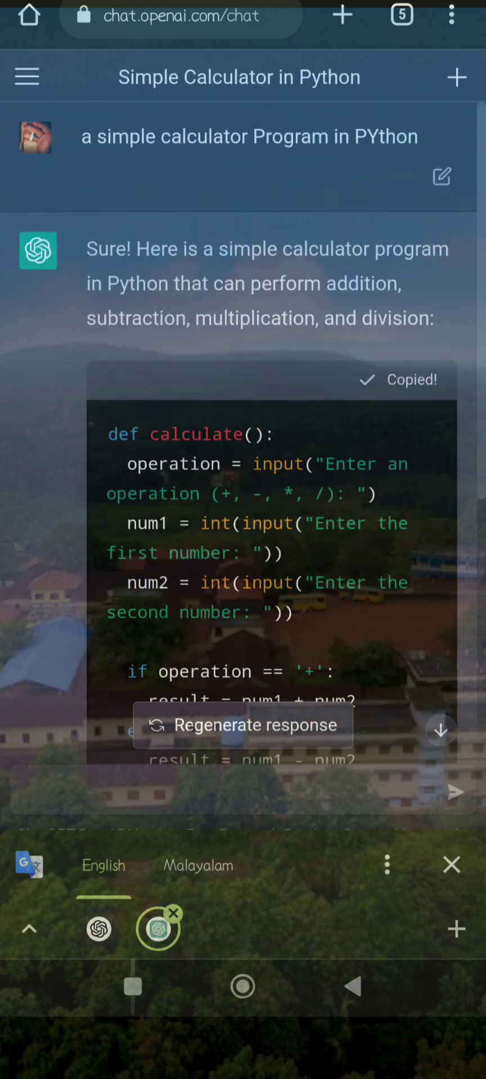
click(132, 986)
click(371, 444)
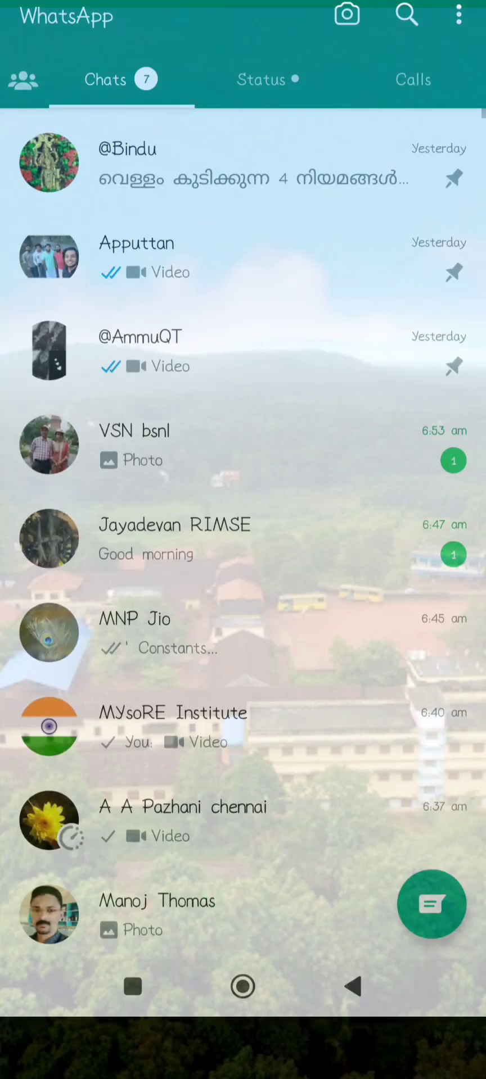
- Paste and send the calculator code in a WhatsApp chat, then return to ChatGPT in Chrome
click(241, 163)
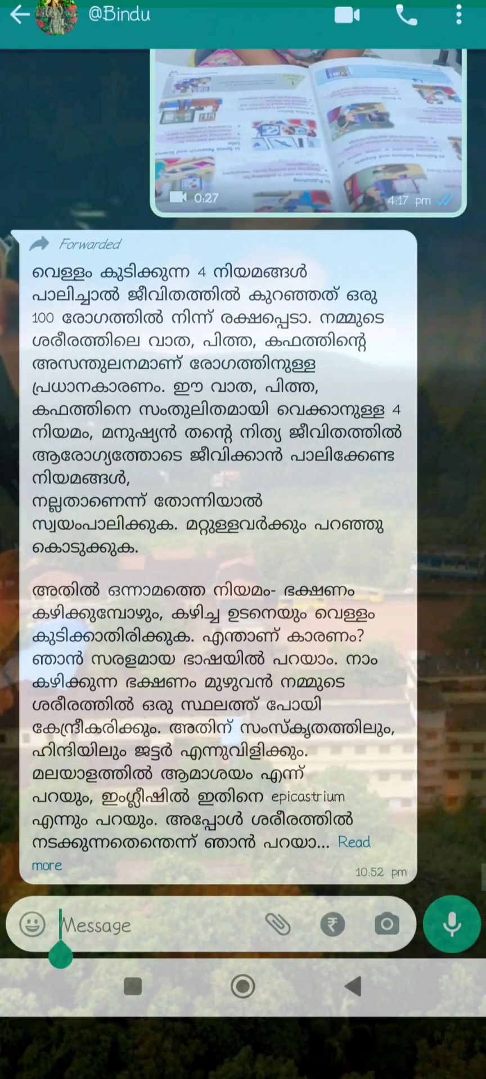
click(61, 956)
click(48, 854)
click(451, 924)
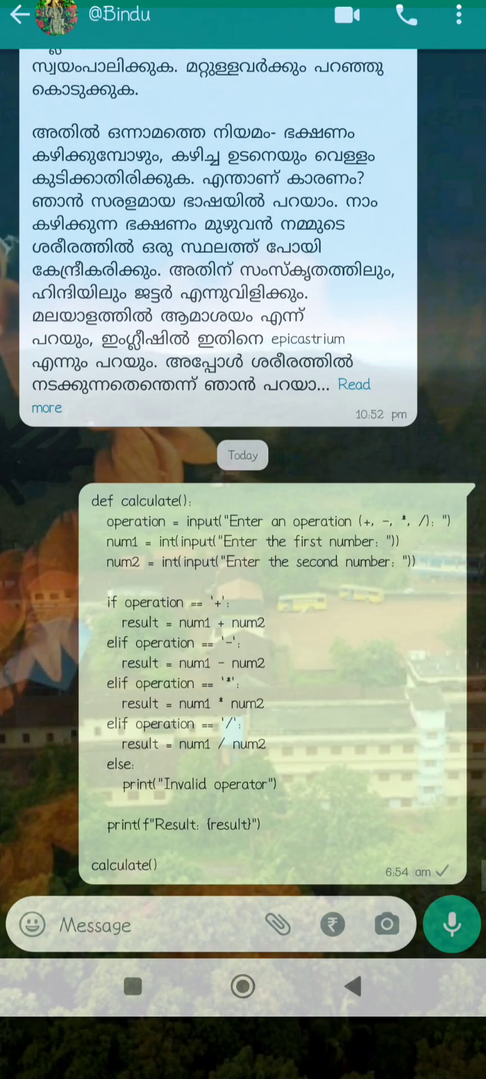
click(133, 986)
click(360, 534)
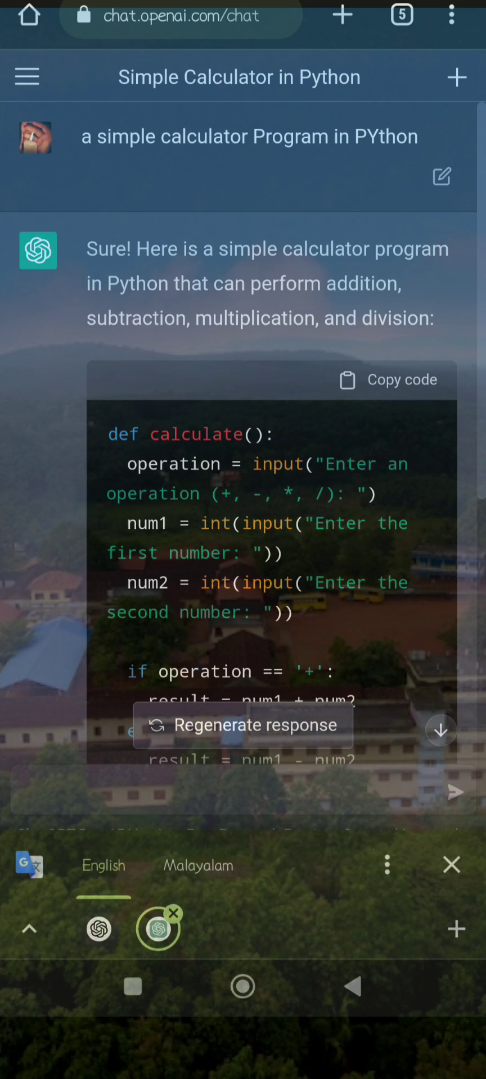
- Write 'How to change the root Password in ubuntu' in the new chat's message box
click(213, 790)
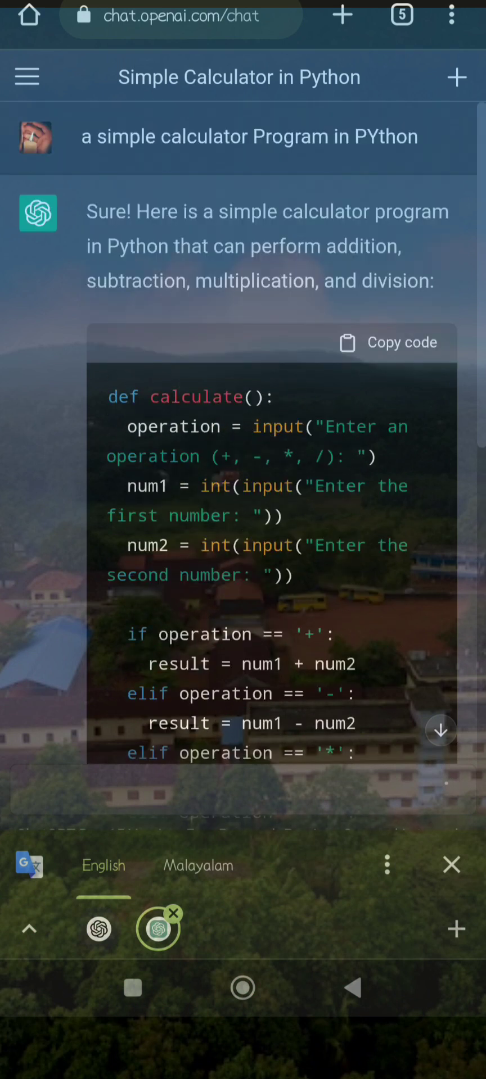
text(How to change the root Password in ubuntu)
- Send the Ubuntu root password question and scroll through ChatGPT's six-step answer
key(Return)
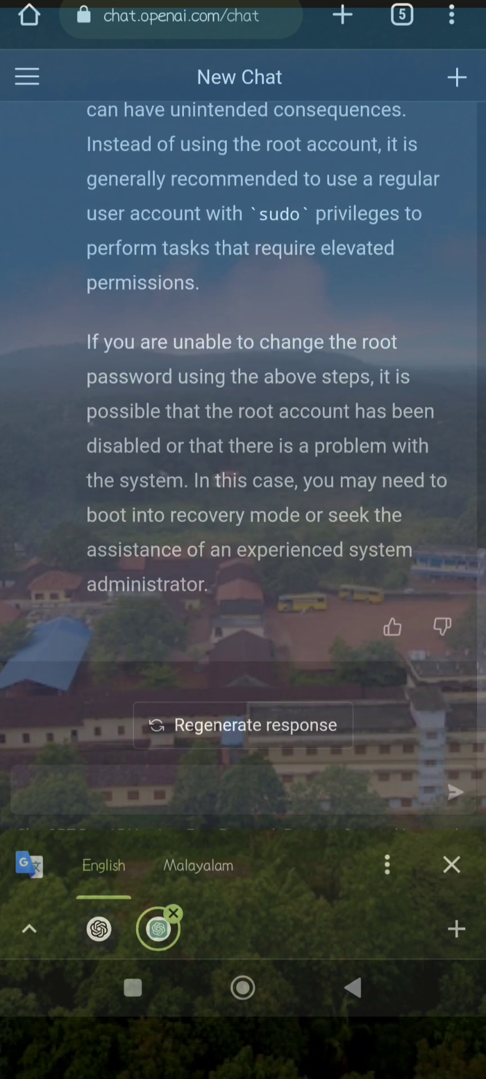
scroll(243, 393, up, 10)
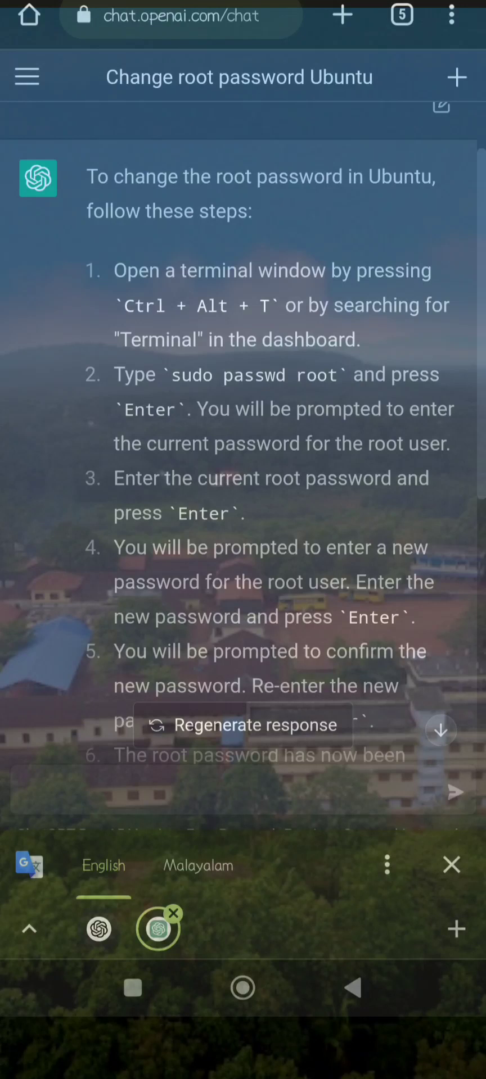
scroll(242, 449, down, 2)
scroll(243, 450, down, 3)
scroll(243, 450, down, 2)
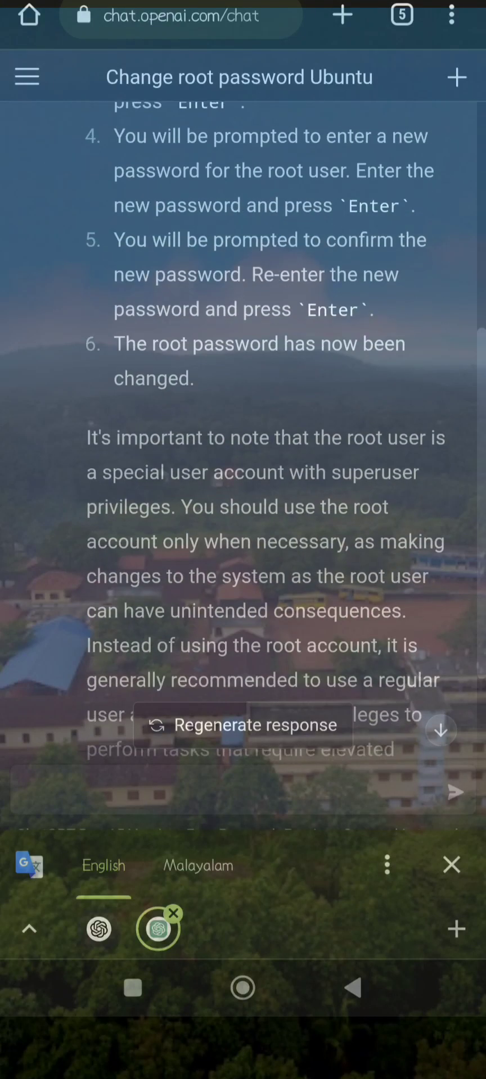
scroll(243, 450, up, 6)
scroll(243, 450, up, 3)
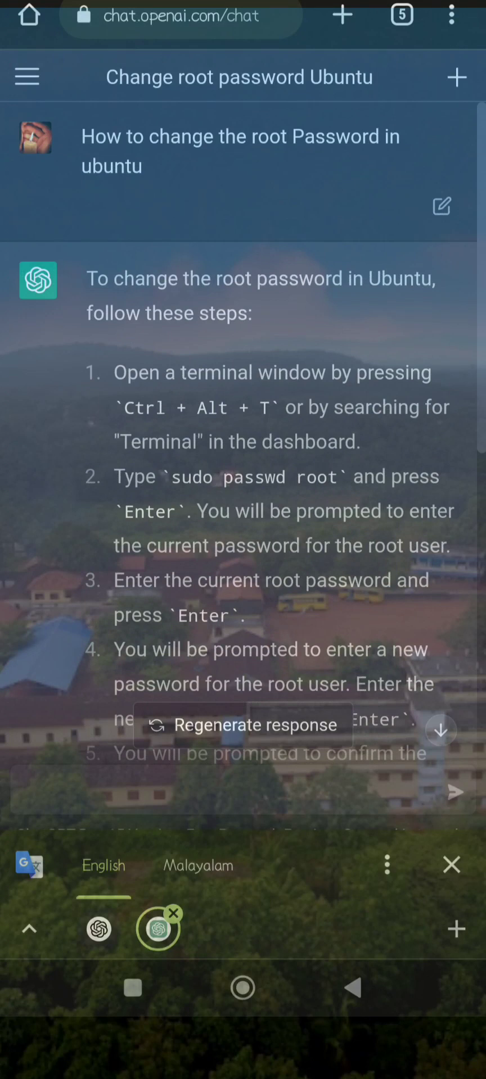